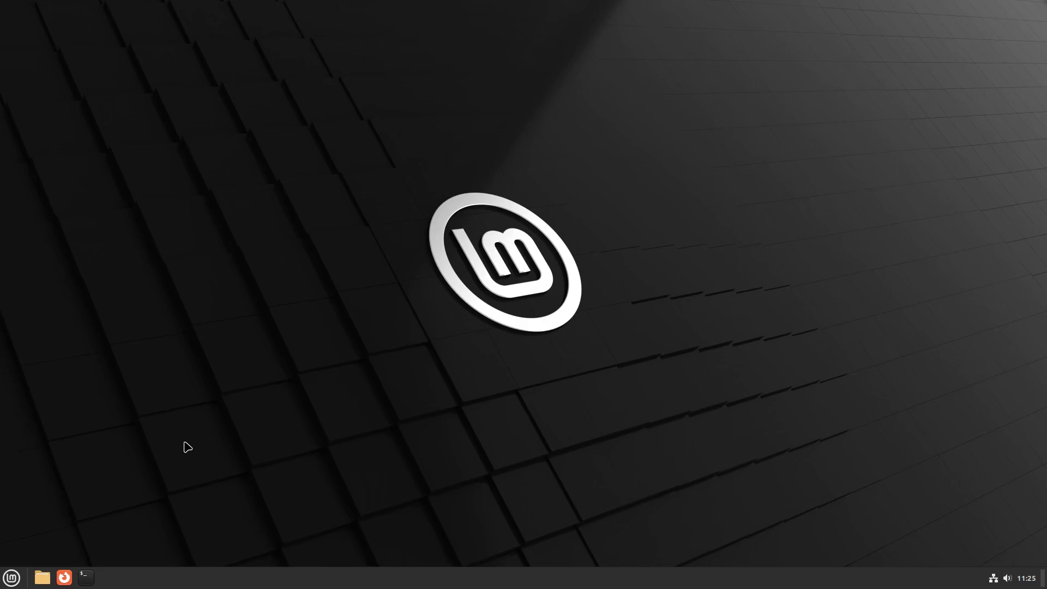
- Open a terminal and run sudo apt update and sudo apt upgrade with the administrator password
left_click(86, 579)
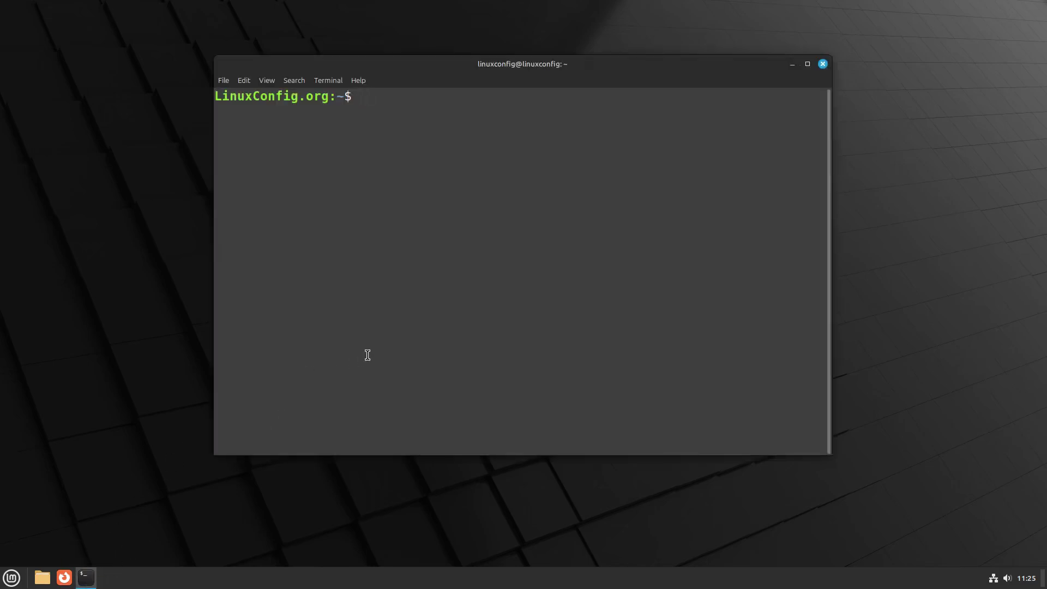
type("sudo apt update")
key("Return")
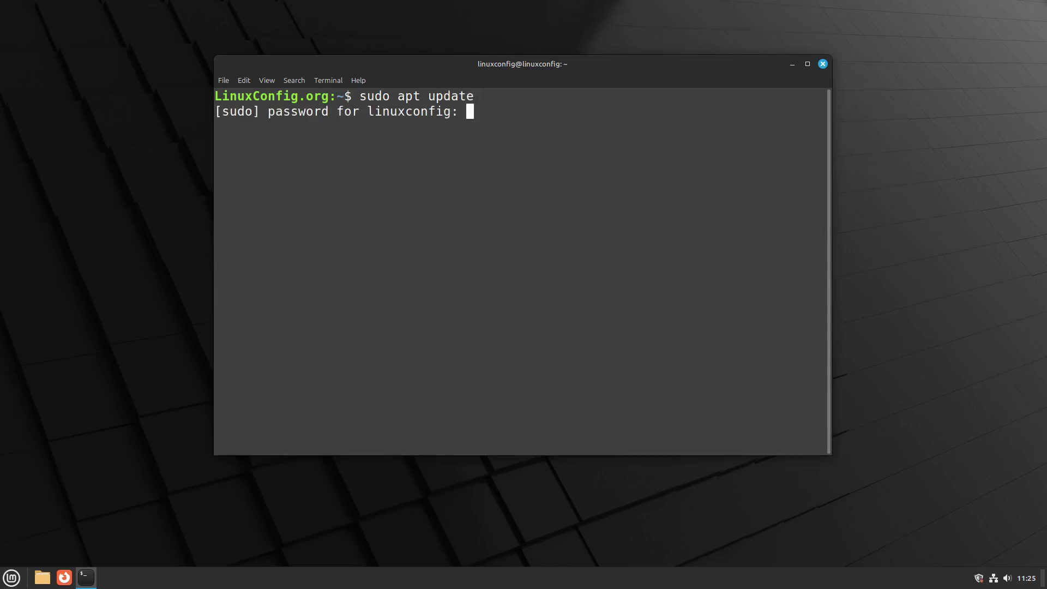
type("****")
key("Return")
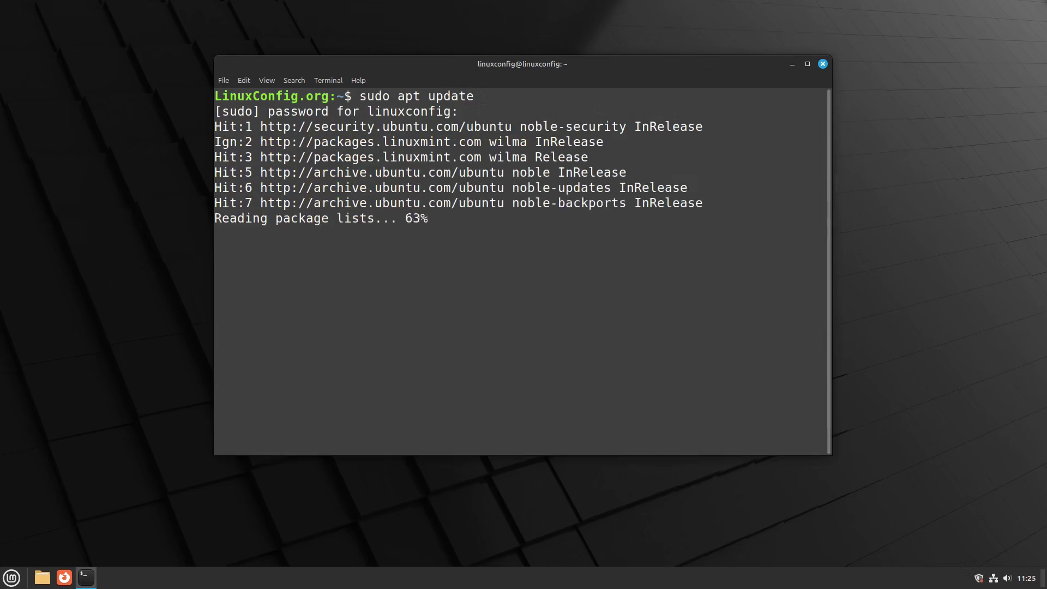
type("sudo apt ")
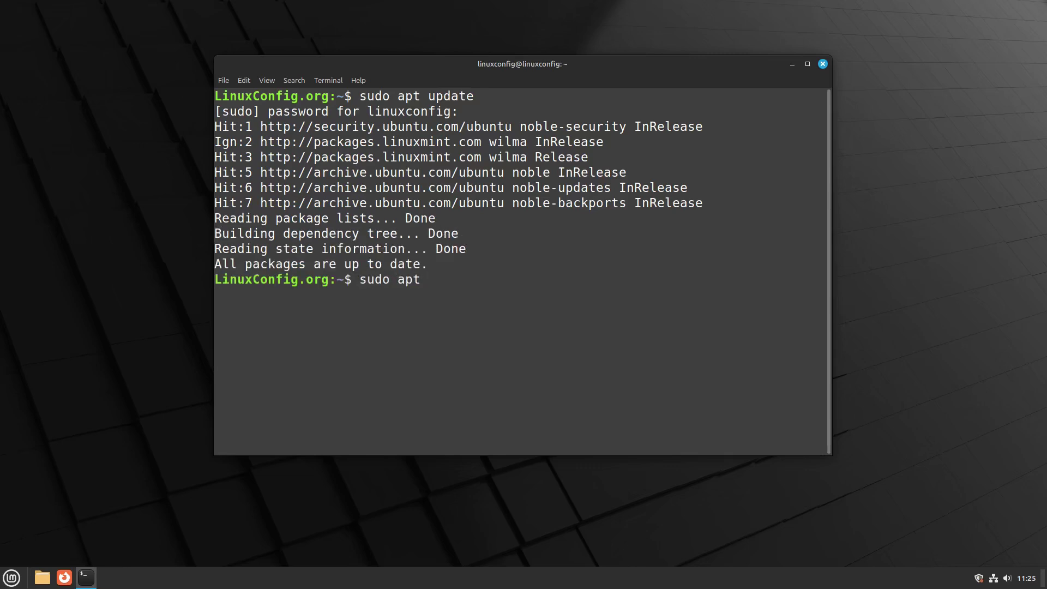
type("upgrade")
key("Return")
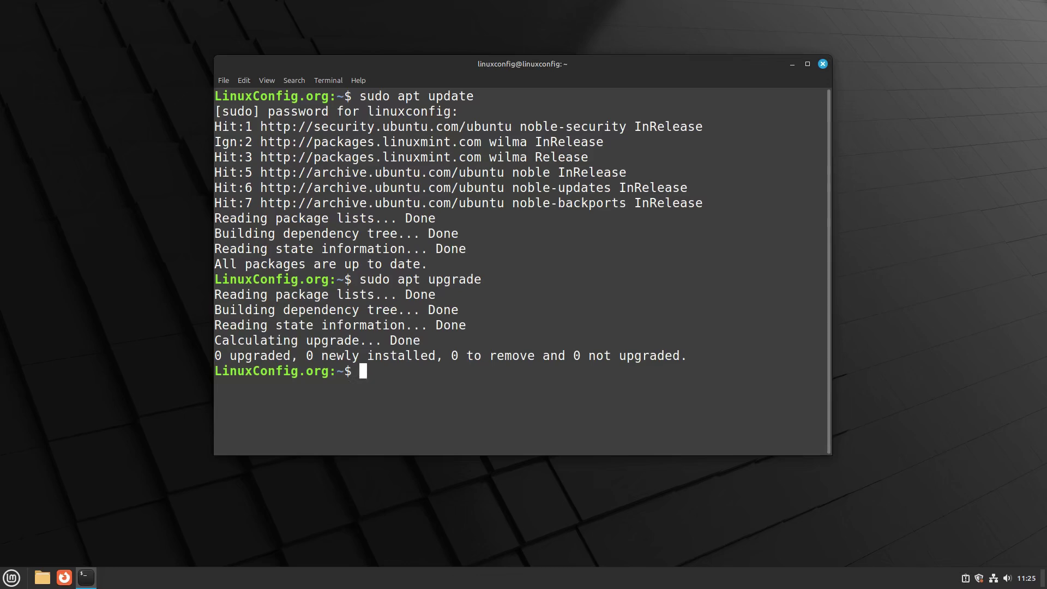
- Clear the screen and run apt search for kde-full, kde-standard and kde-plasma-desktop, then recall the last search
key("ctrl+l")
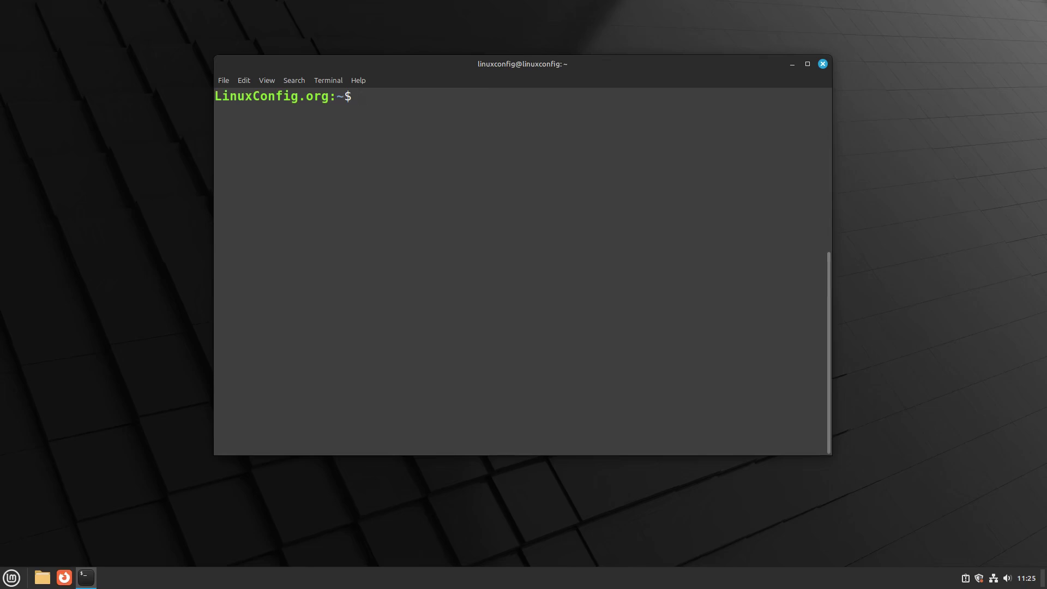
type("apt search kde-fu")
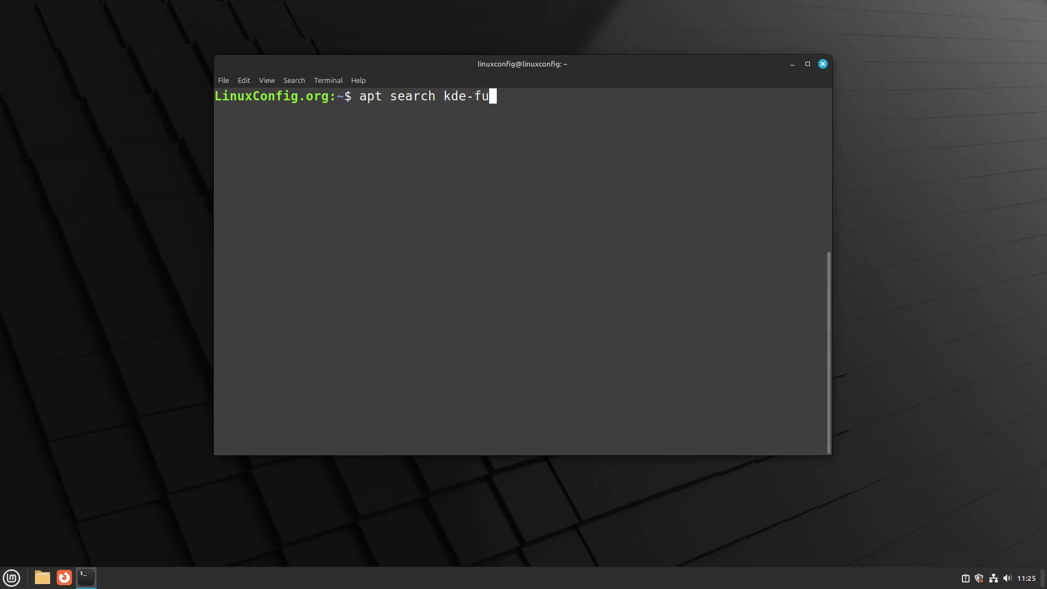
type("ll")
key("Return")
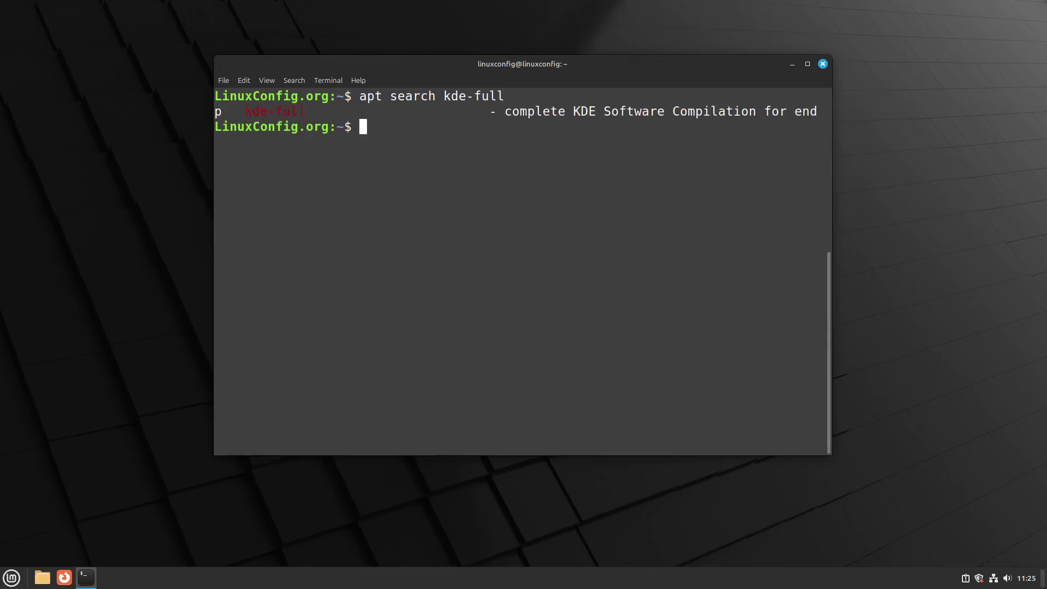
type("apt search kde")
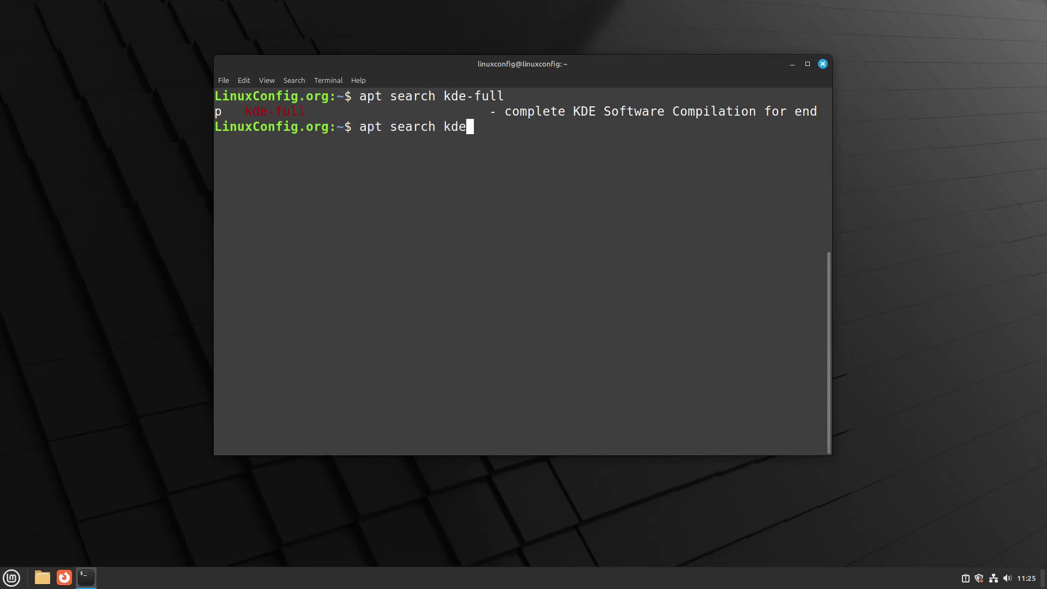
type("-standard")
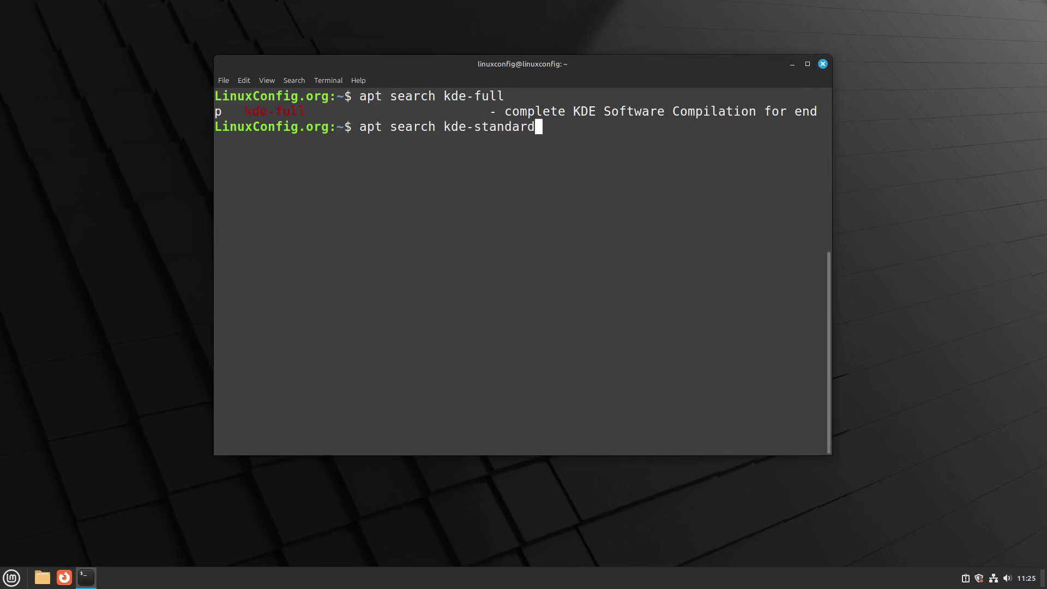
key("Return")
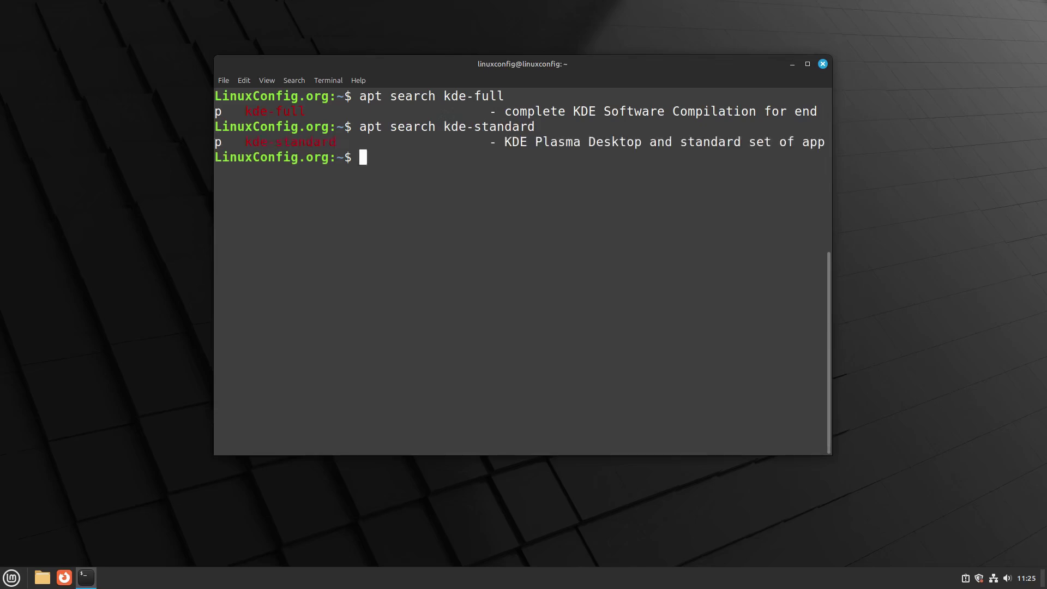
type("apt search")
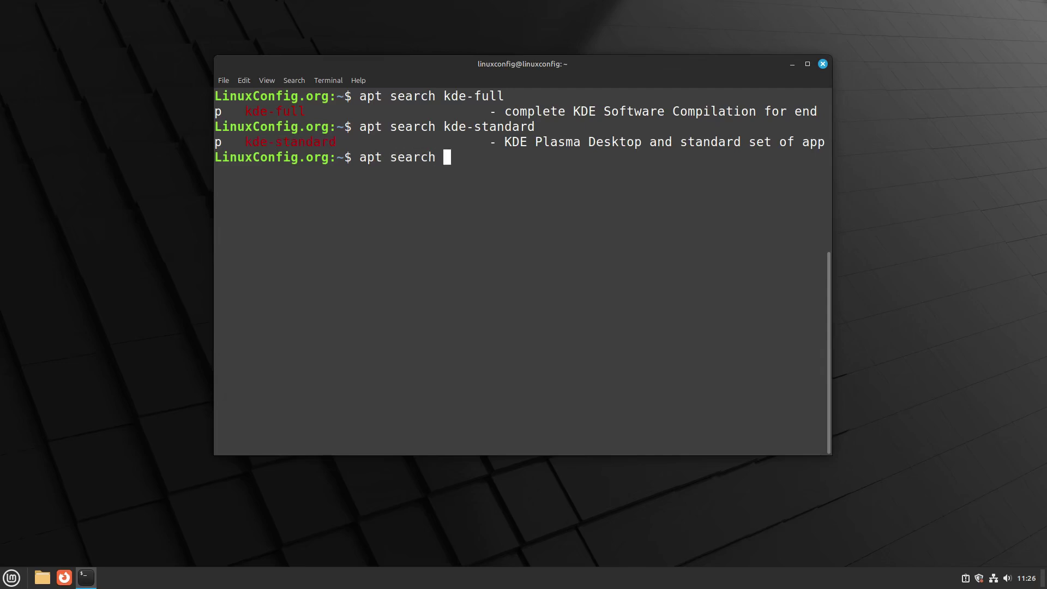
type(" kde-plasma-")
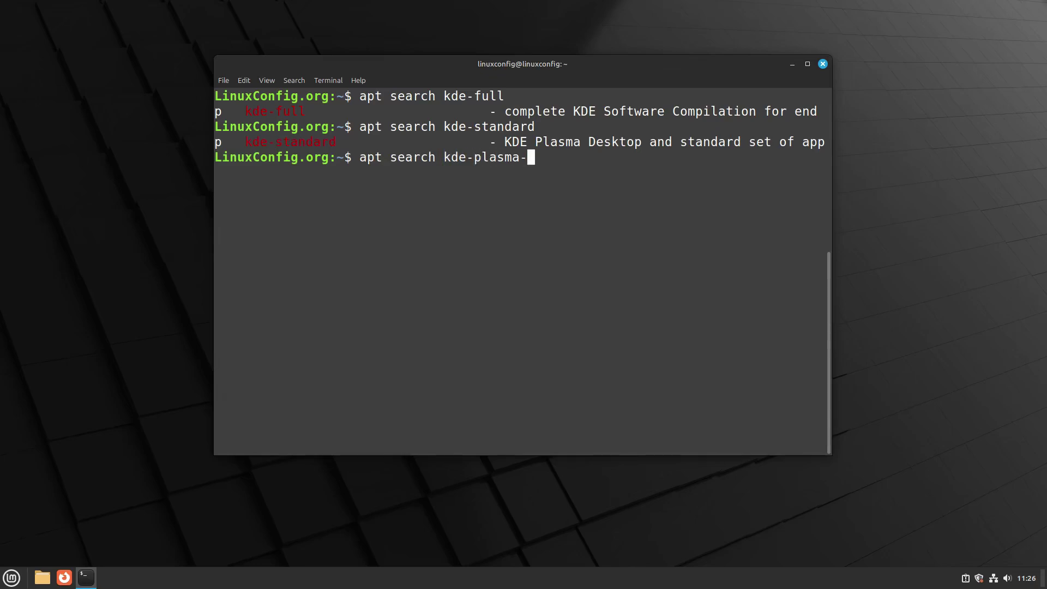
type("desktop")
key("Return")
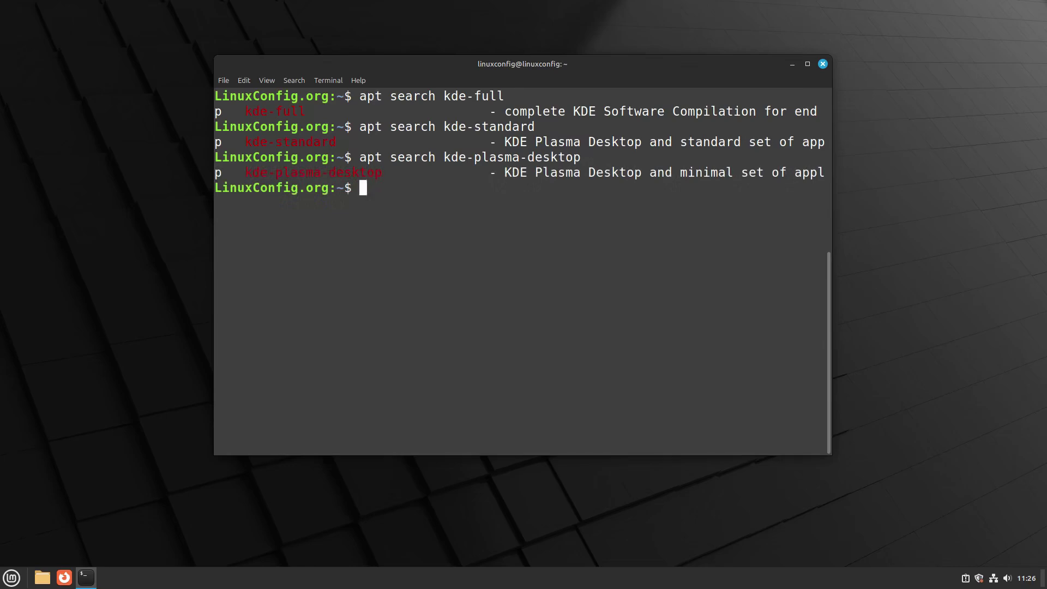
key("Up")
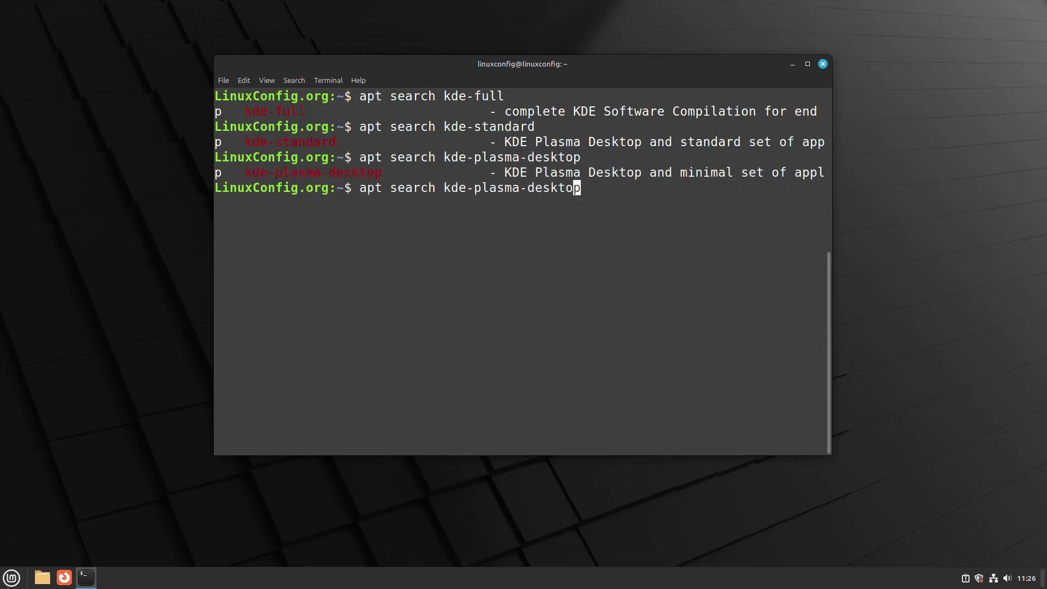
key("Left")
key("Left")
key("Left")
key("Left")
key("Left")
key("Left")
key("Left")
key("Left")
key("Left")
key("Left")
key("Left")
key("Left")
key("Left")
key("Left")
key("Left")
key("Left")
key("Left")
key("Left")
key("Left")
key("Left")
- Edit the recalled search into sudo apt install kde-plasma-desktop and run it
key("Right")
key("BackSpace")
key("BackSpace")
key("BackSpace")
key("BackSpace")
key("BackSpace")
key("BackSpace")
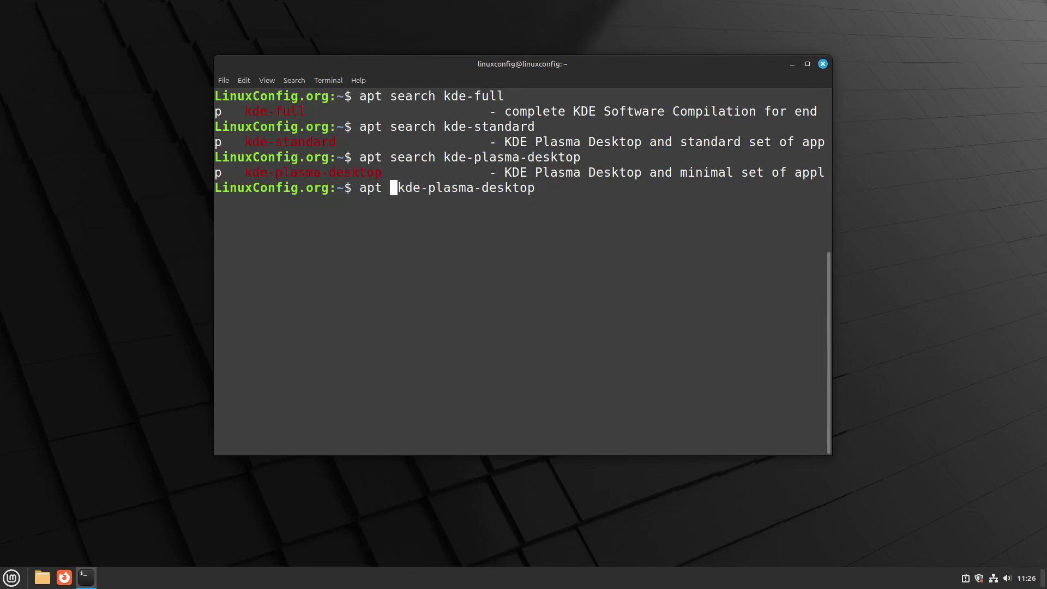
type("install")
key("Home")
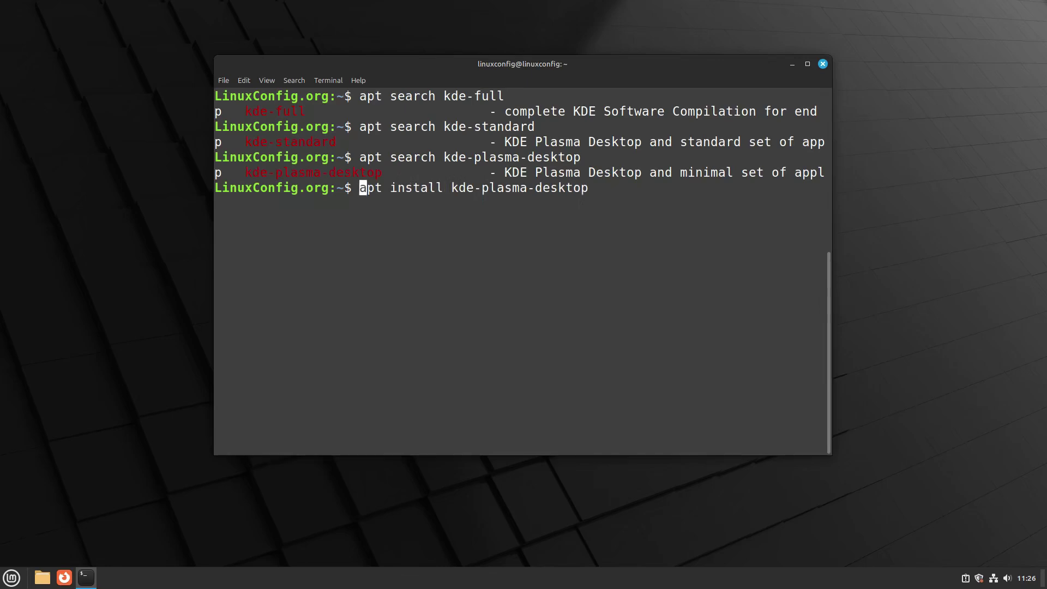
type("sudo")
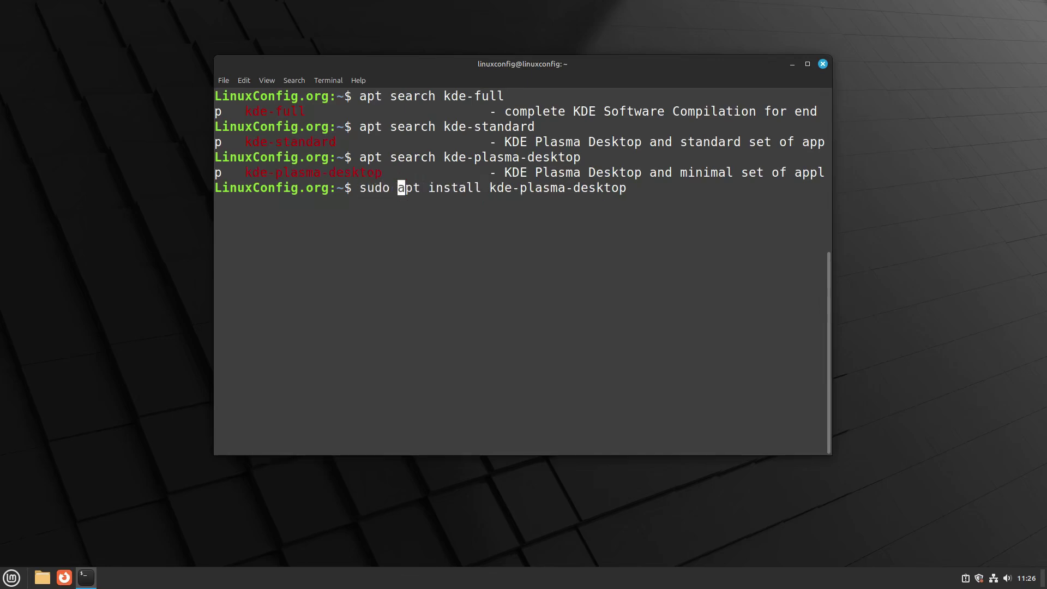
key("Return")
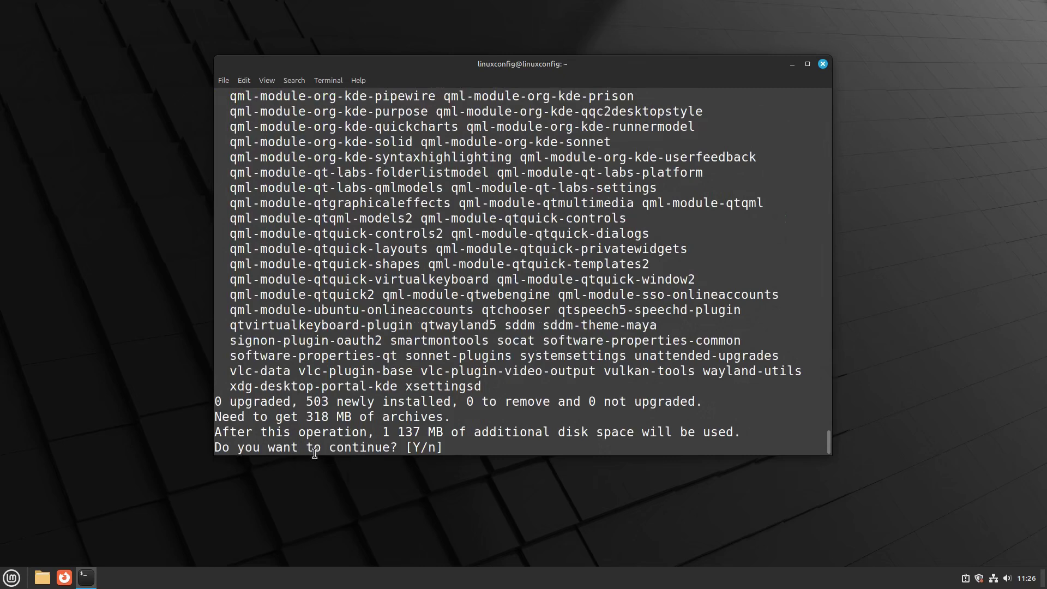
- Accept the 503-package download after checking the 1 137 MB disk space figure
left_click_drag(382, 432, 440, 431)
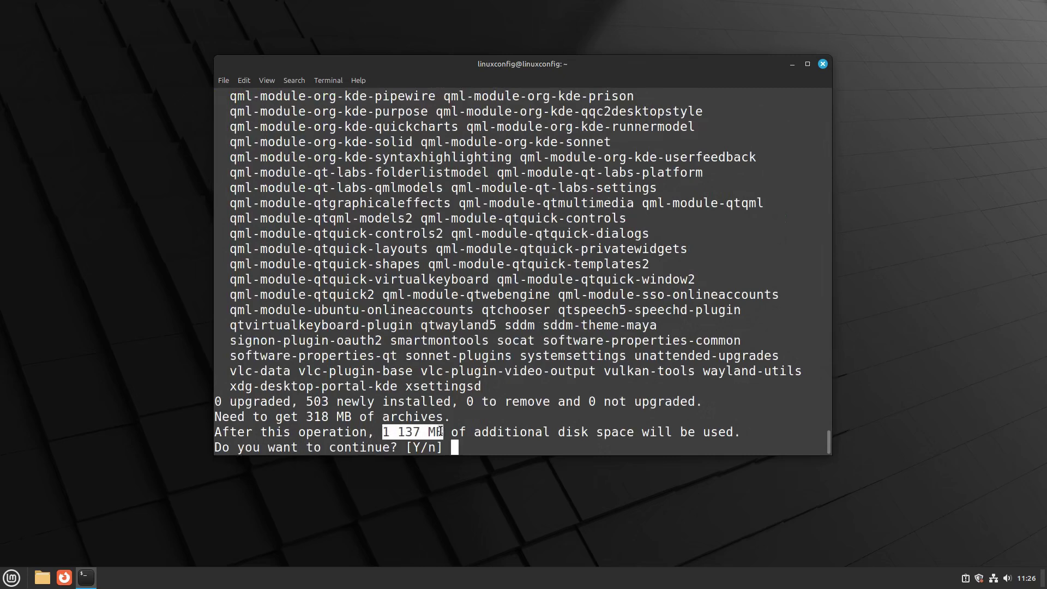
type("y")
key("Return")
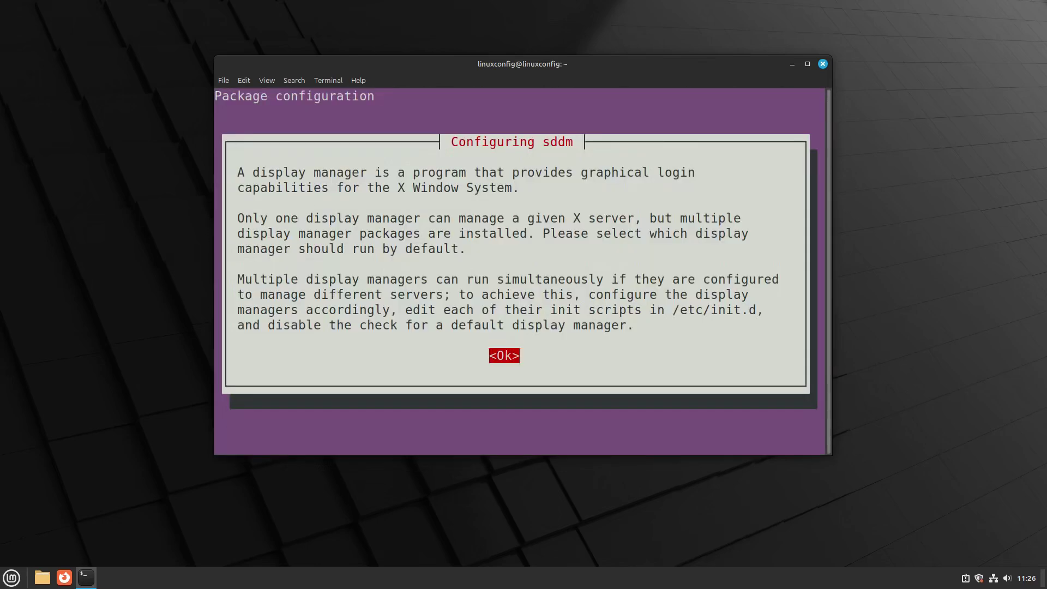
- Keep lightdm as the default display manager, let the install finish, then run sudo reboot
key("Return")
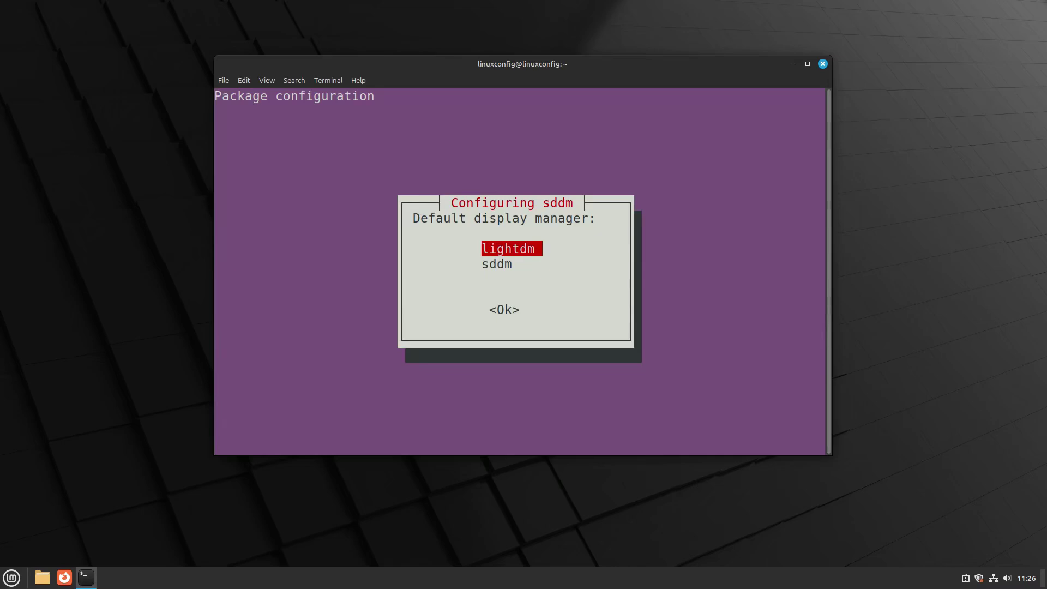
key("Return")
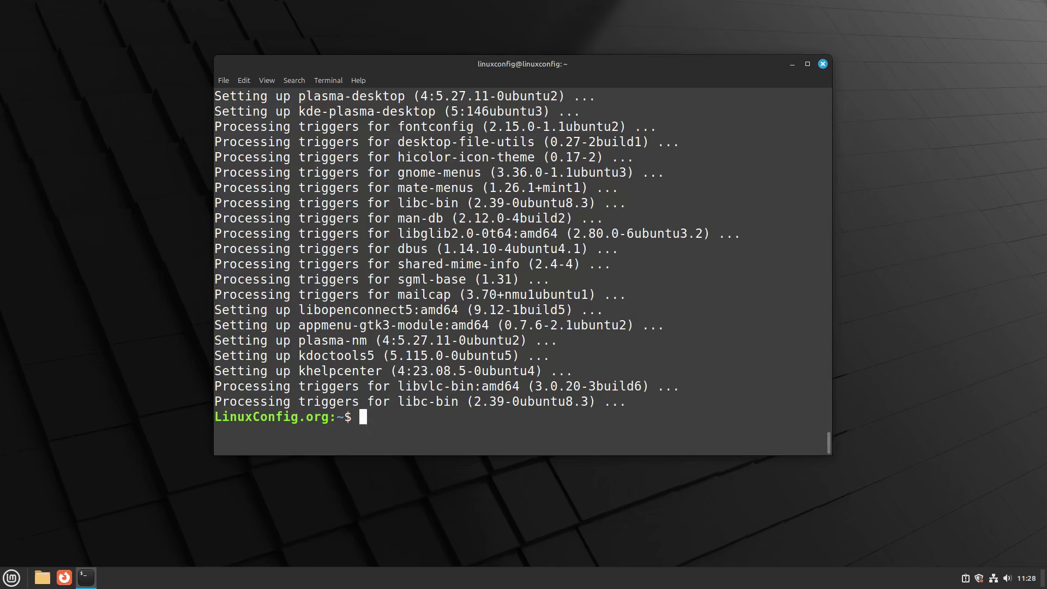
type("sudo reboot")
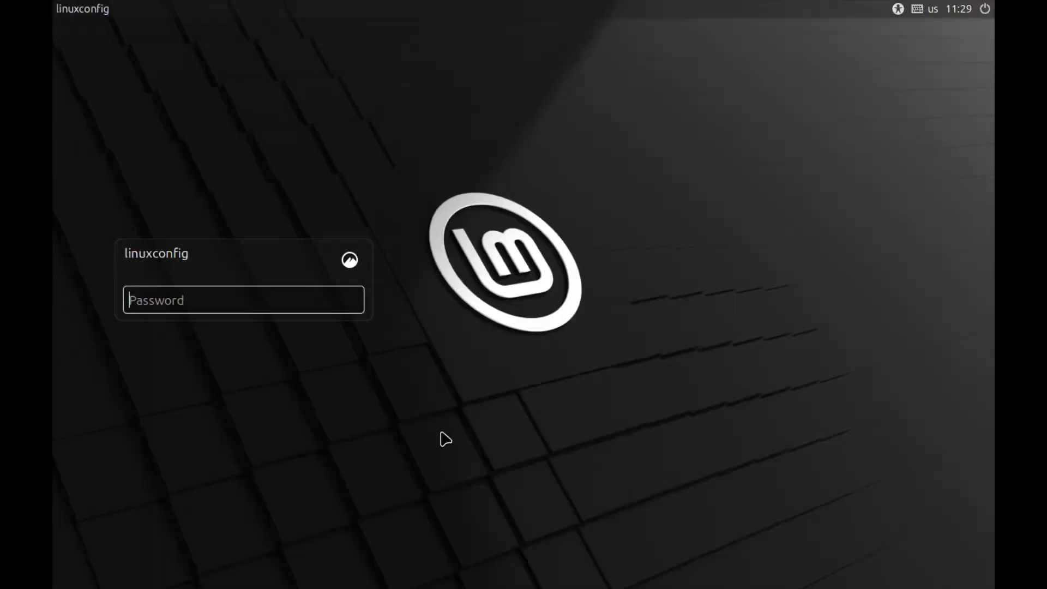
- Choose the Plasma (X11) session on the login screen and focus the password field
left_click(349, 260)
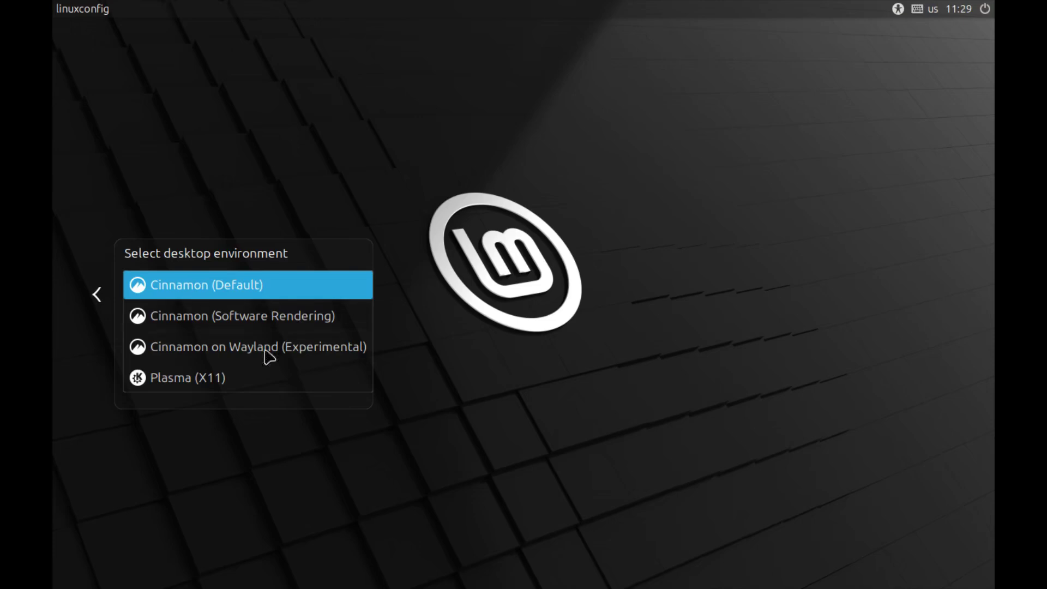
left_click(227, 381)
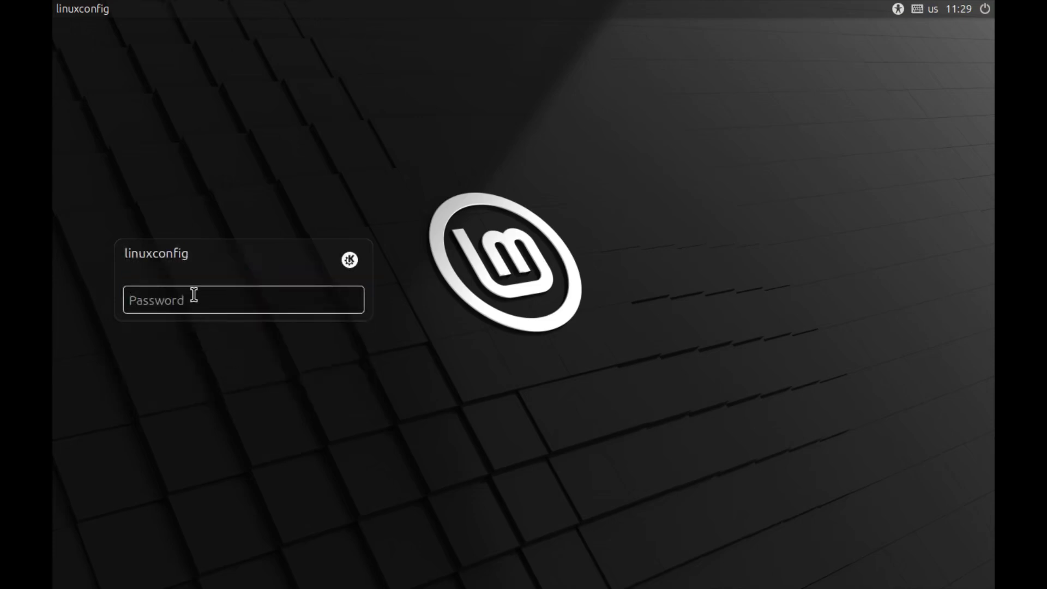
left_click(193, 295)
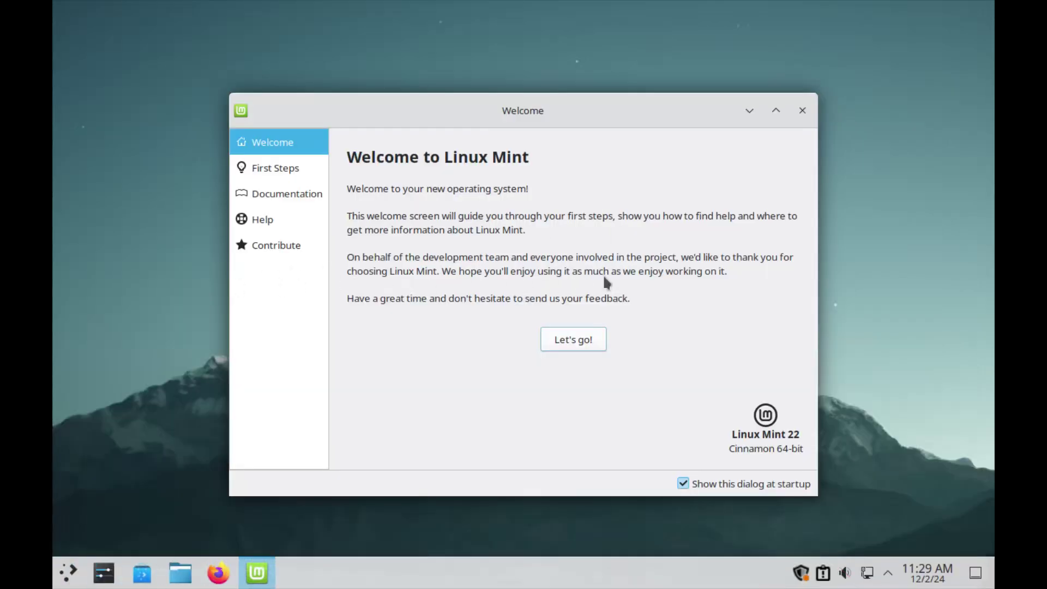
- Close the Welcome window and apply a 1920x1080 (16:9) resolution from the desktop's display settings
left_click(802, 111)
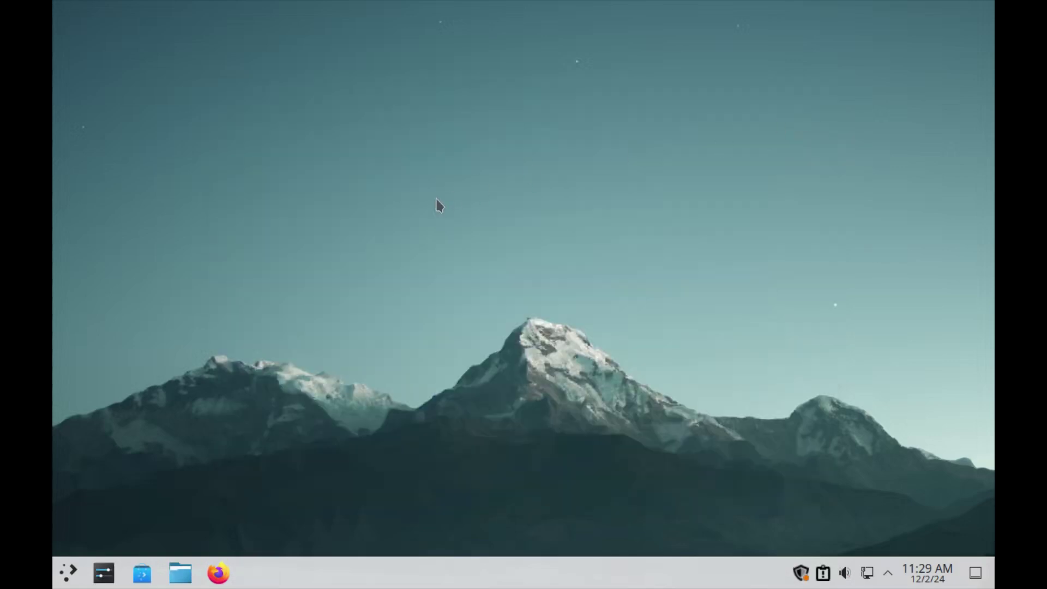
right_click(298, 361)
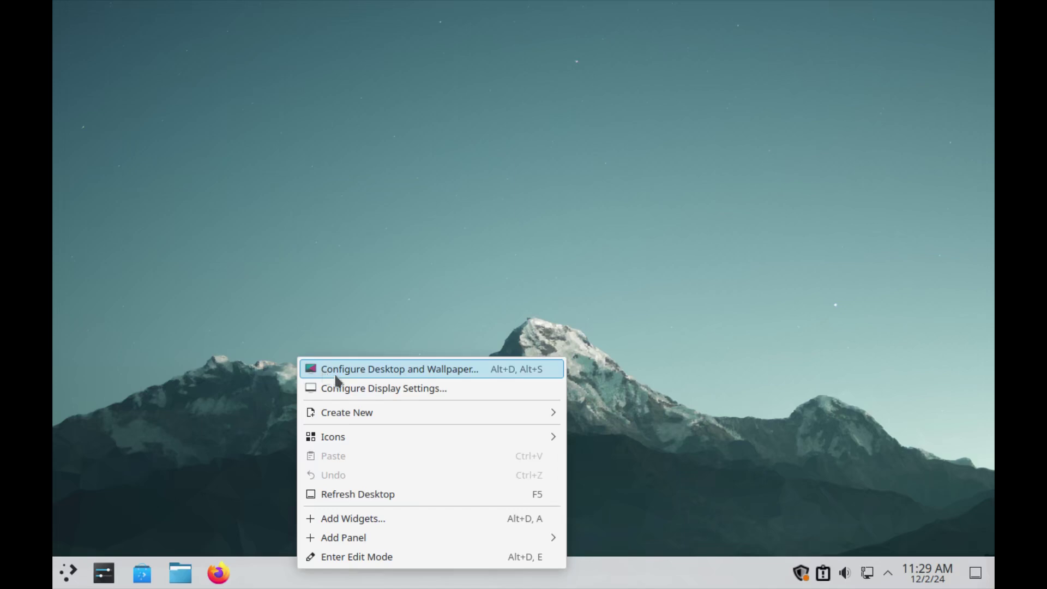
left_click(358, 388)
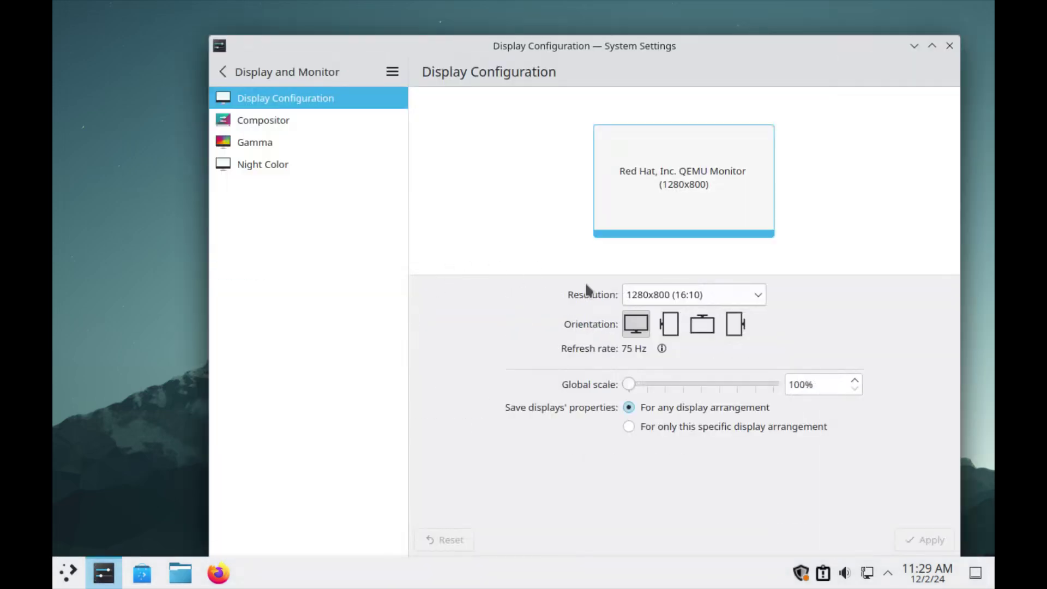
left_click(665, 295)
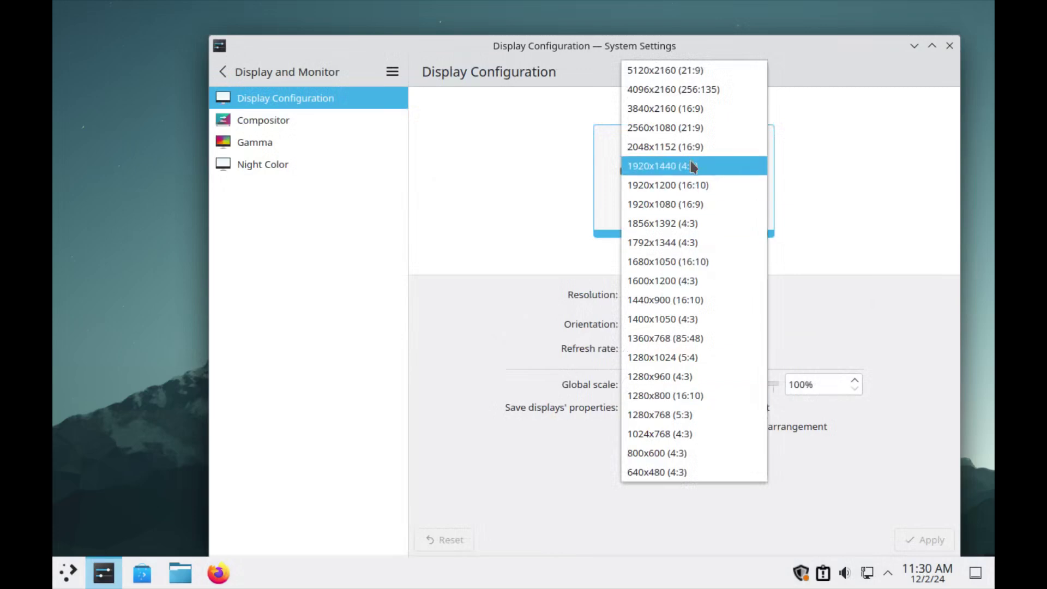
left_click(705, 210)
left_click(924, 540)
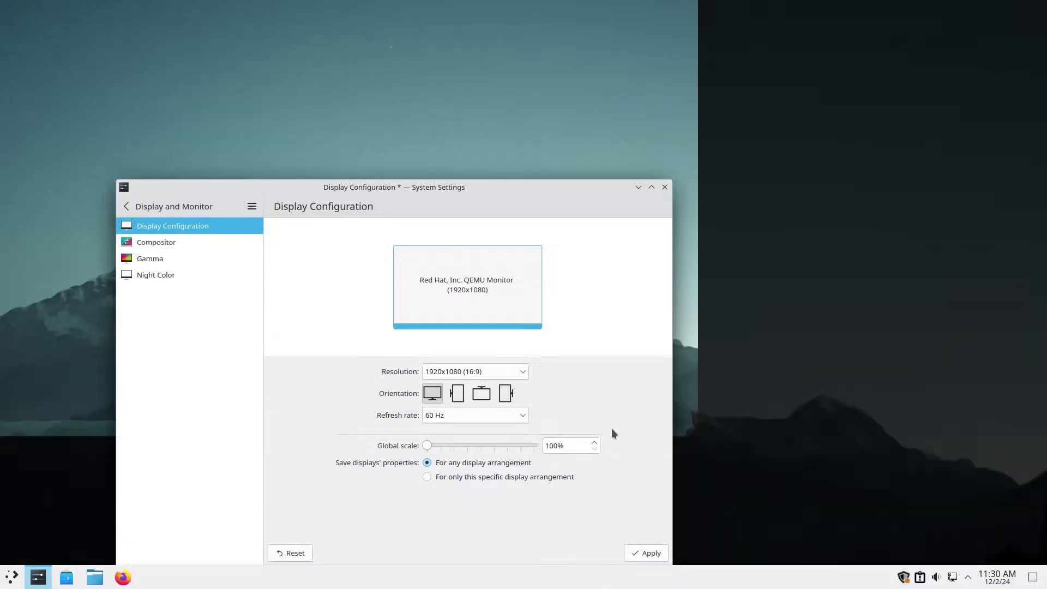